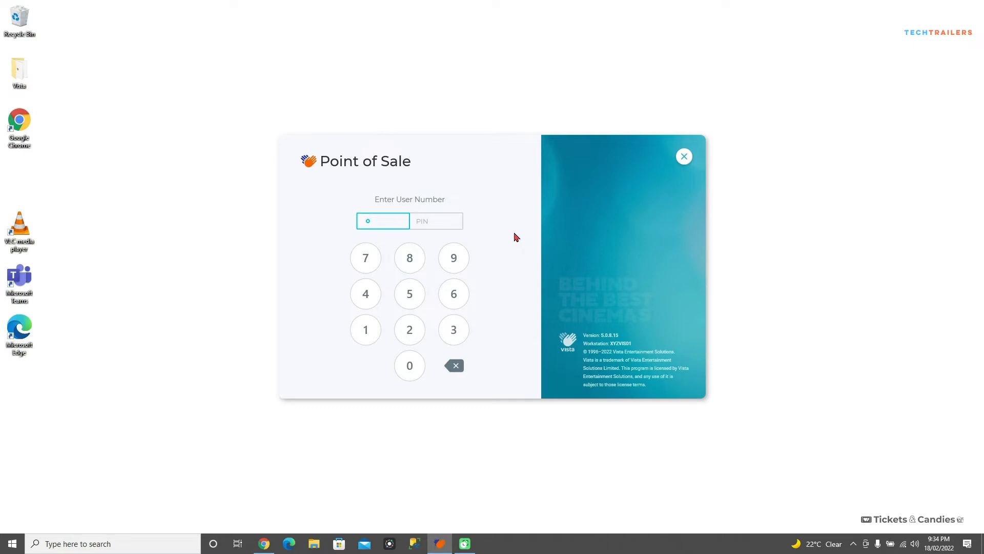
# - Sign in with the user number and PIN, and display the open checks as a list
pyautogui.write('9999')
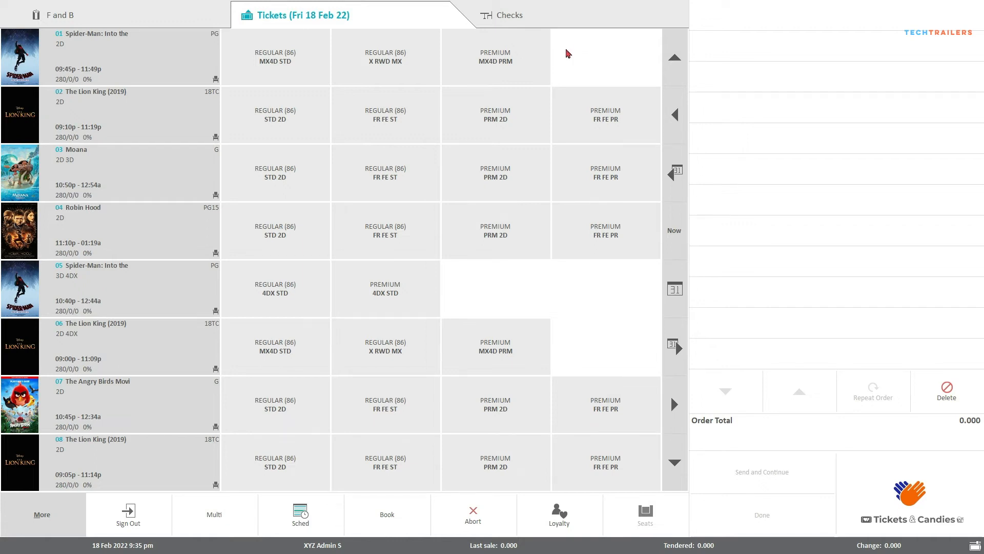
pyautogui.click(560, 18)
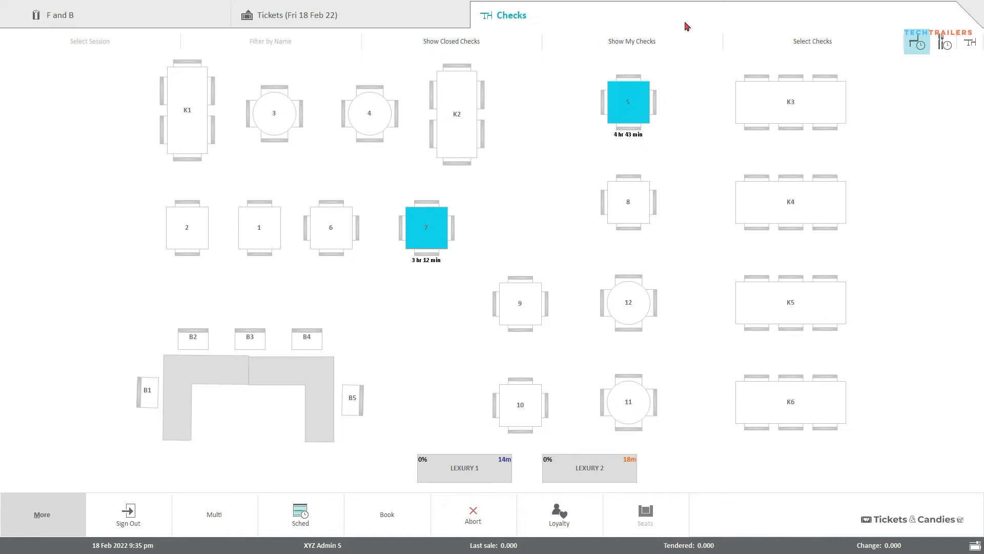
pyautogui.click(972, 45)
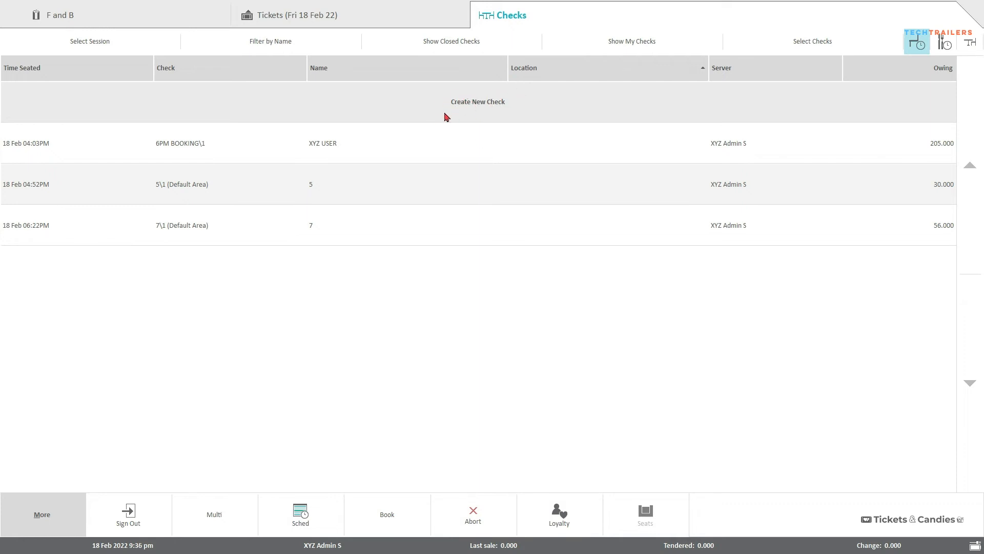
# - Start a new check and set its tab ID to "ABC customer 6PM"
pyautogui.click(489, 103)
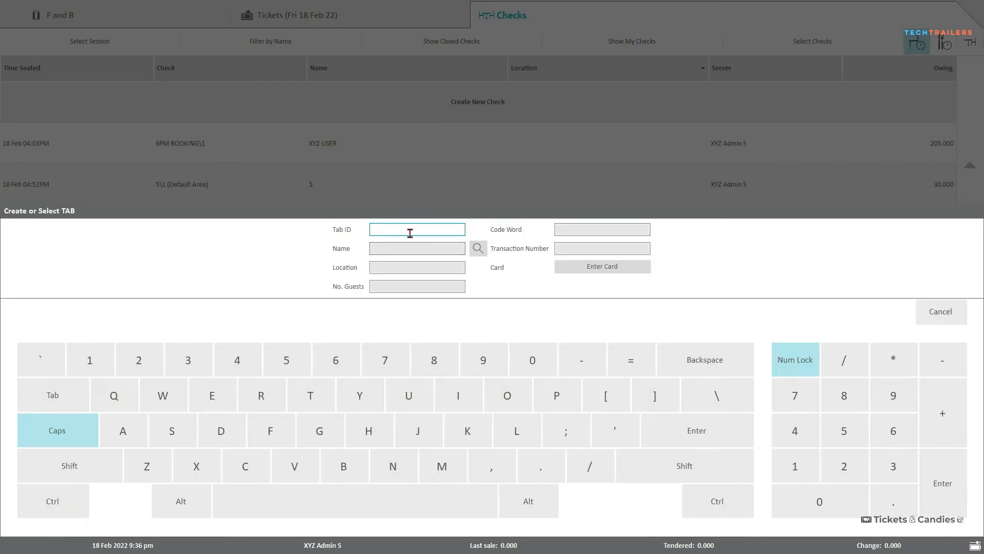
pyautogui.write('C')
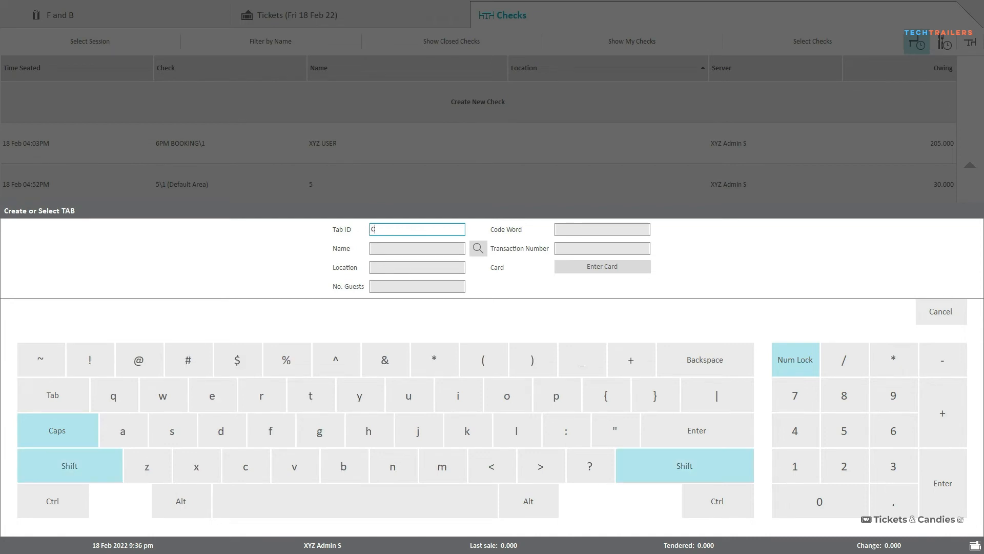
pyautogui.press('BackSpace')
pyautogui.write('ABC customer')
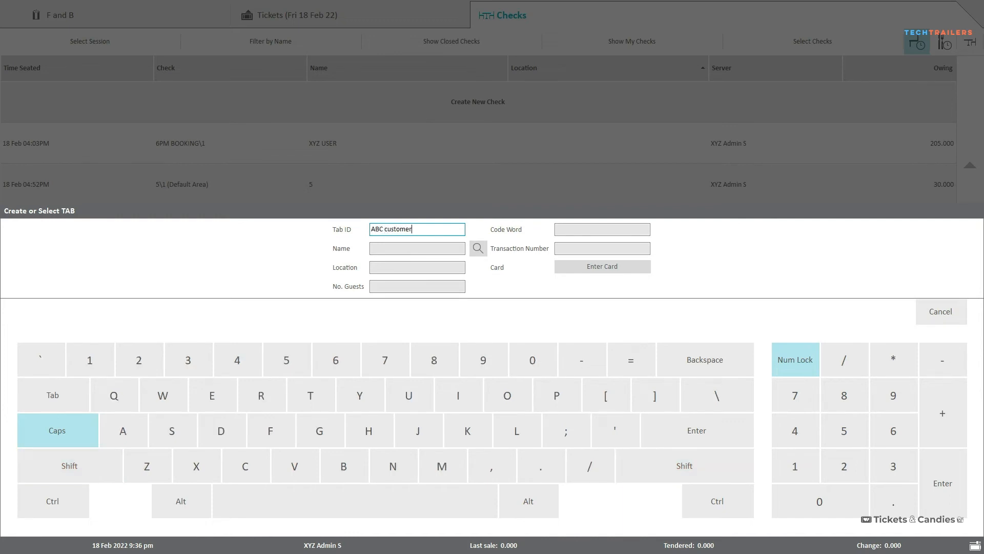
pyautogui.write(' 6P')
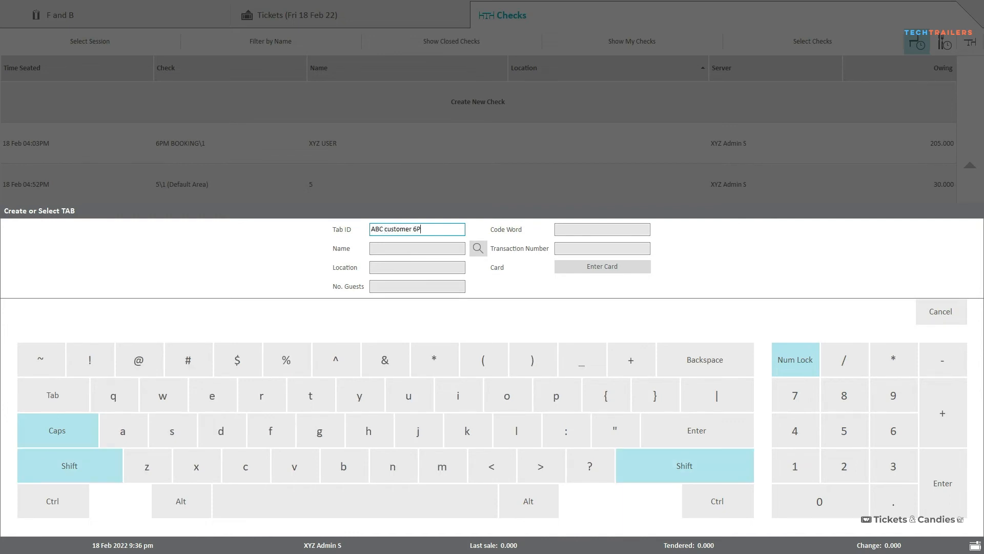
pyautogui.write('M')
# - Enter ABC as the tab name and 3 as the number of guests, and create the tab
pyautogui.click(382, 247)
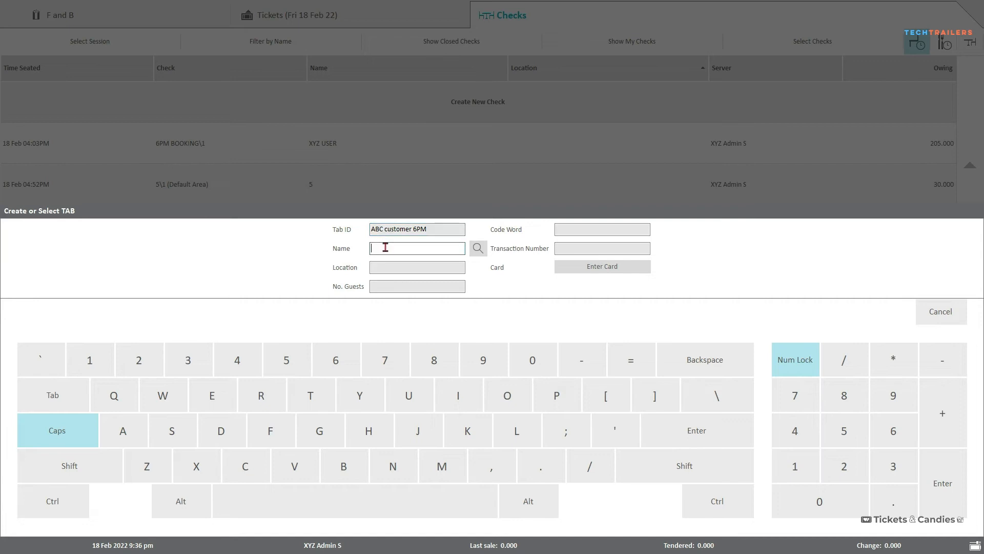
pyautogui.write('A')
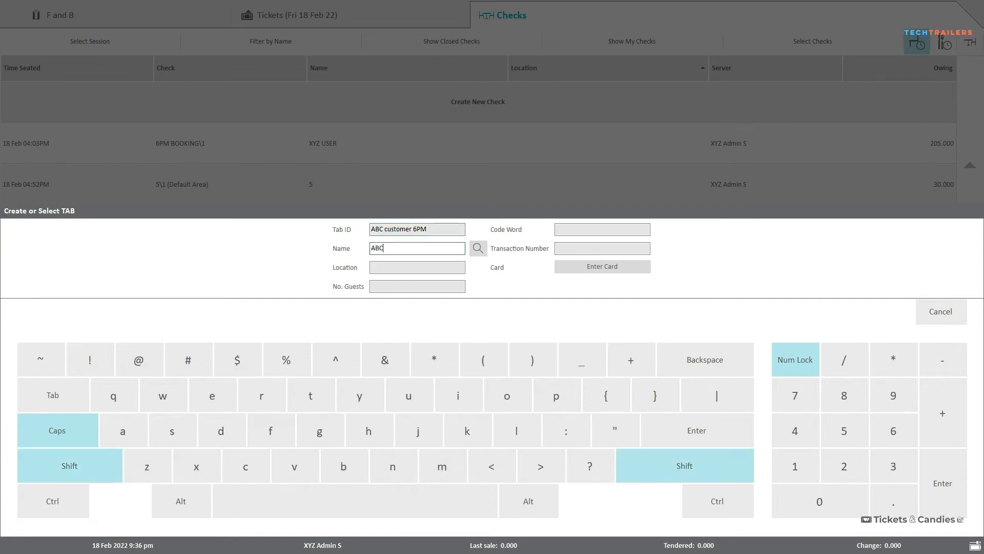
pyautogui.write('BC')
pyautogui.click(381, 286)
pyautogui.write('3')
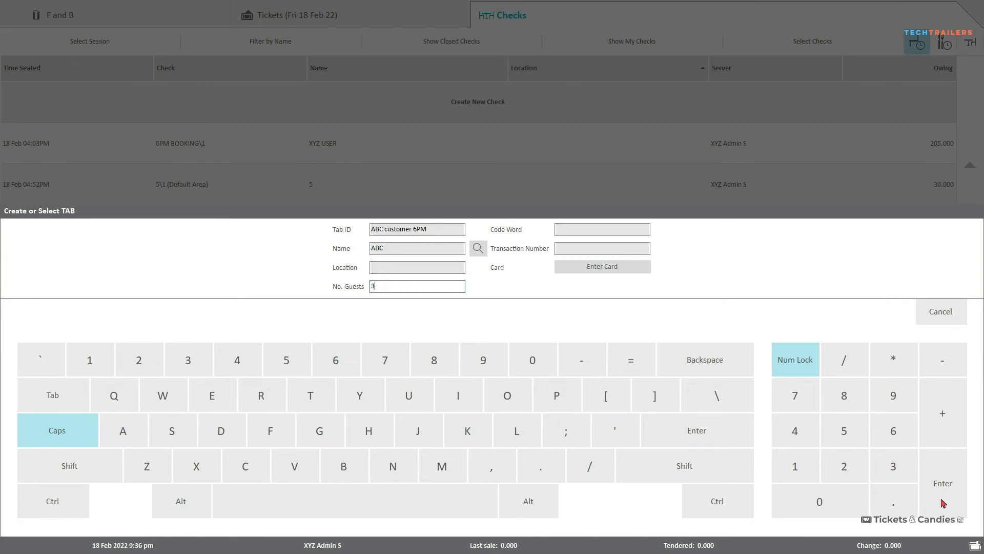
pyautogui.click(934, 476)
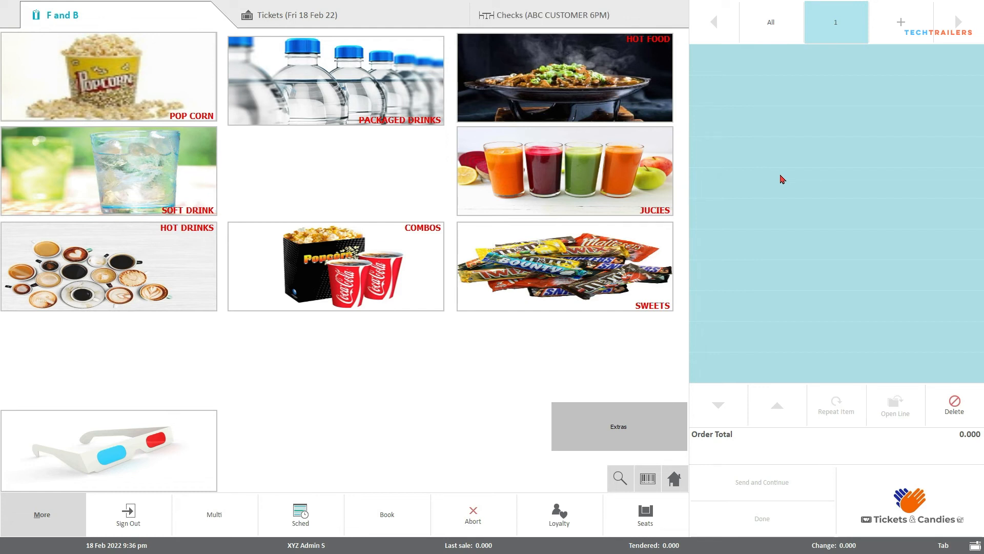
# - Add five Pepperoni pizzas from the hot food items to guest 1's order
pyautogui.click(593, 94)
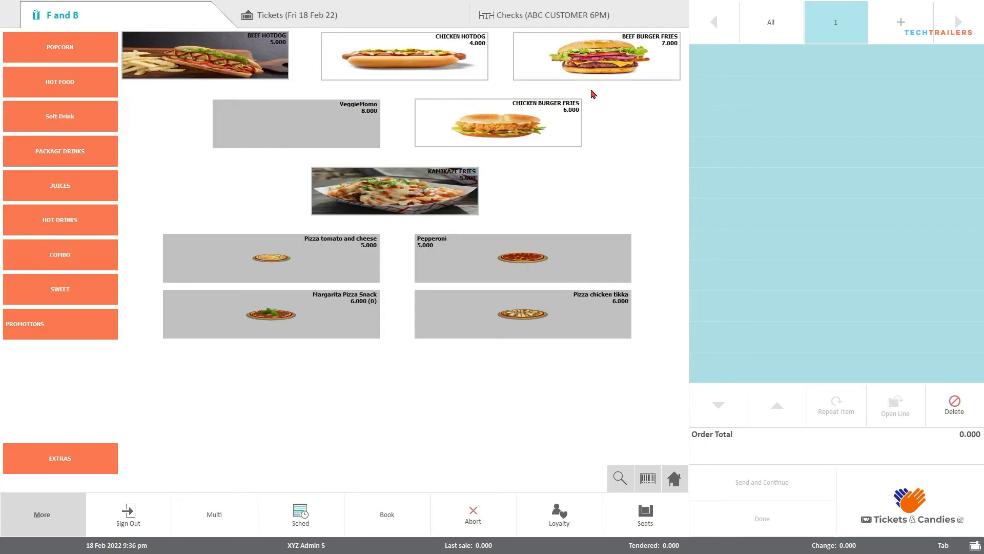
pyautogui.tripleClick(526, 262)
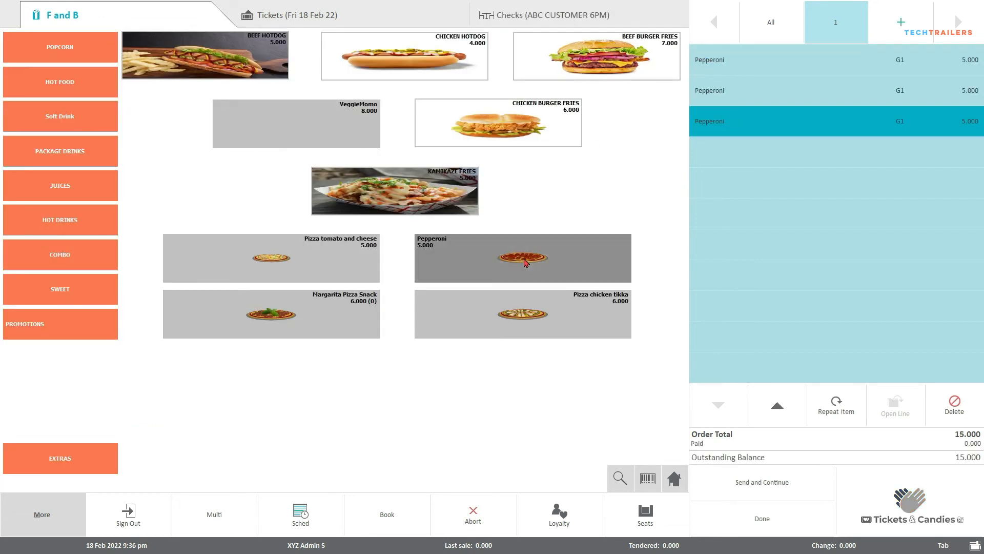
pyautogui.click(525, 262)
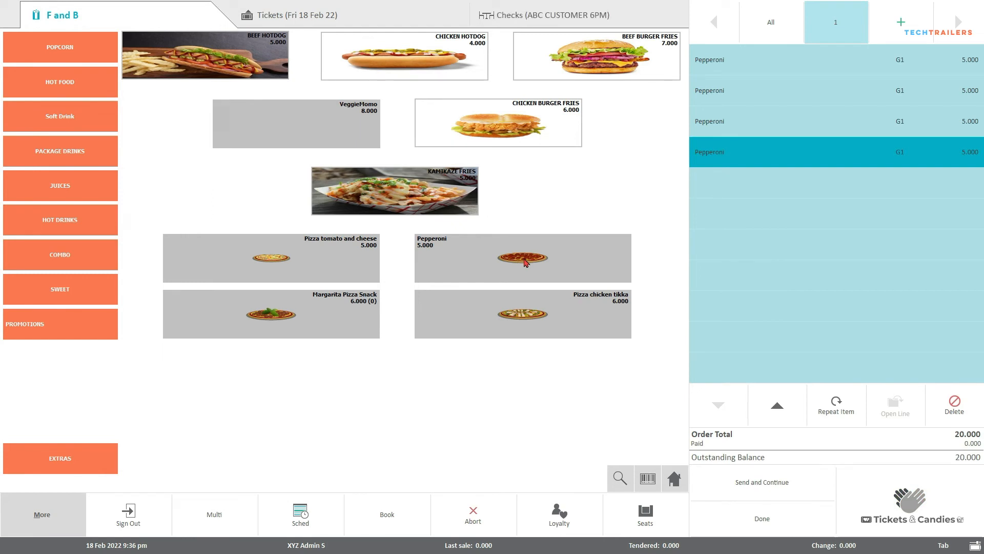
pyautogui.click(525, 262)
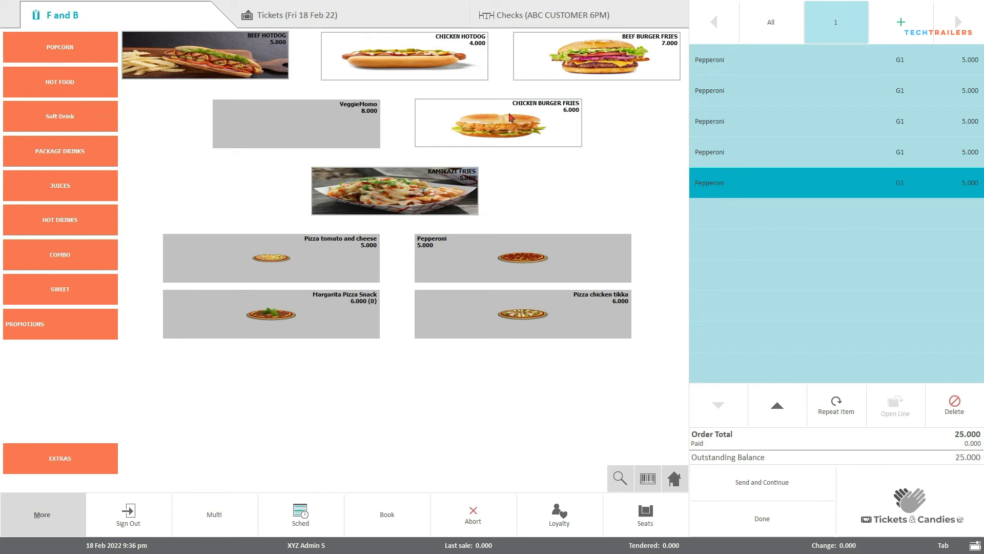
# - Add five Kids Pepsi from the soft drinks to guest 1's order
pyautogui.click(51, 115)
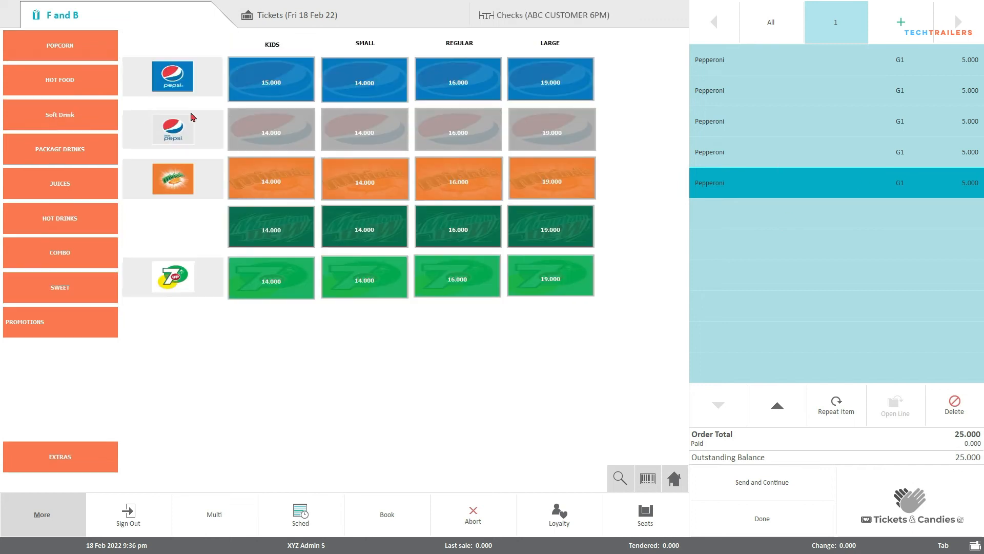
pyautogui.click(264, 93)
pyautogui.click(273, 92)
pyautogui.click(273, 93)
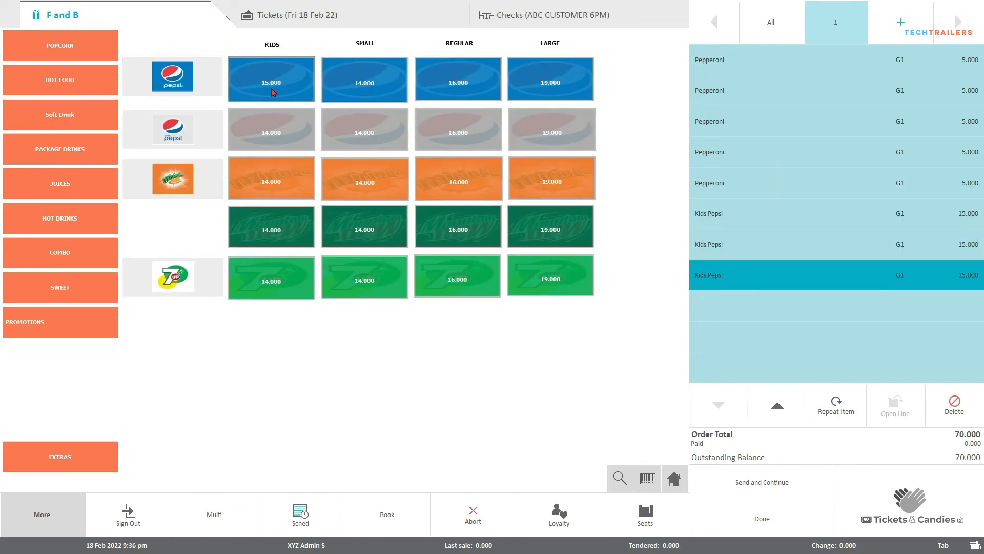
pyautogui.click(273, 92)
pyautogui.click(273, 92)
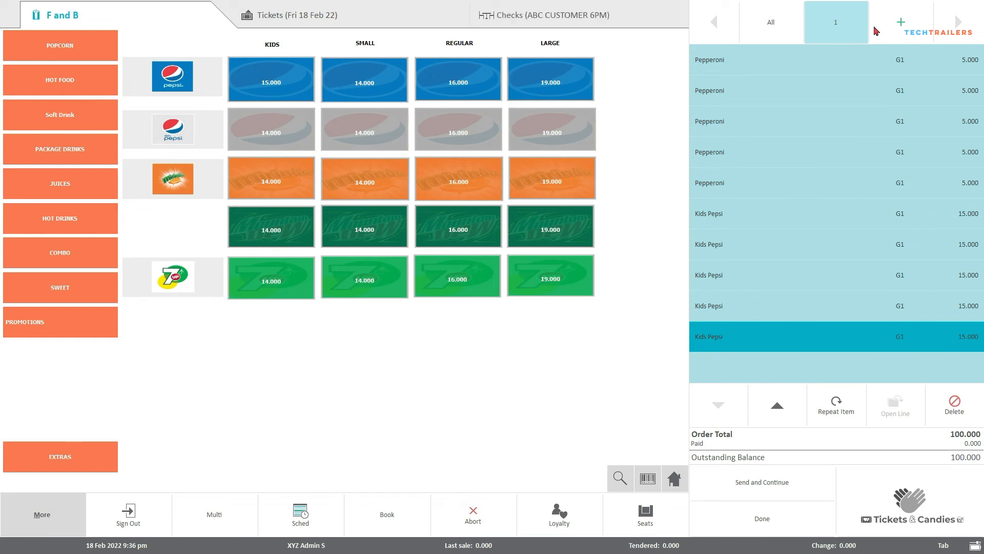
# - Send the pizza and Pepsi order to the tab and leave the check
pyautogui.click(776, 480)
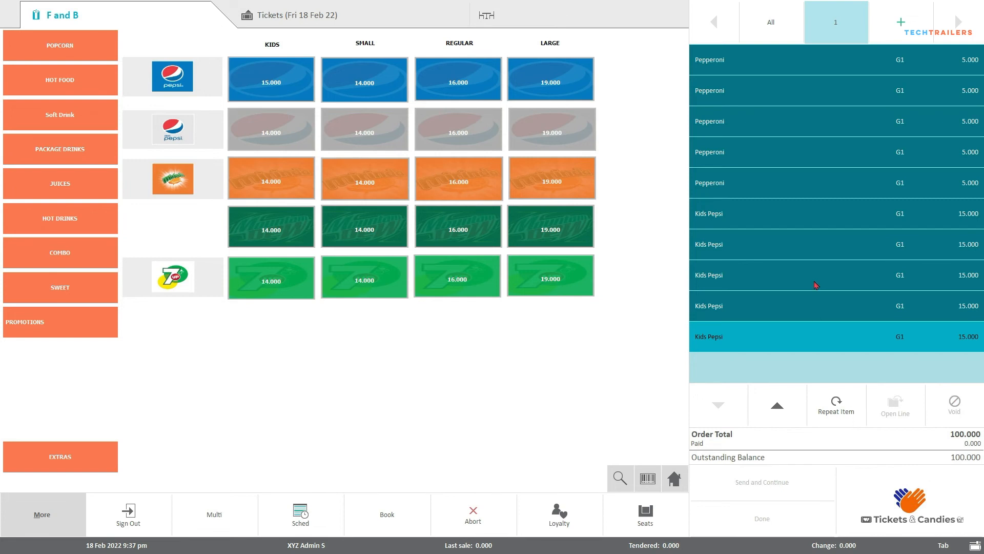
pyautogui.click(466, 519)
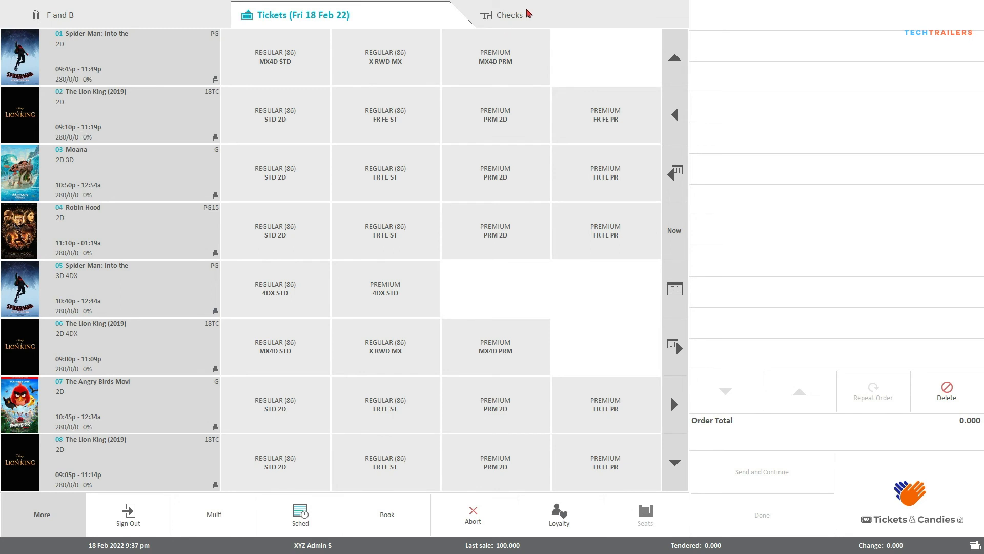
# - Reopen the ABC CUSTOMER 6PM check from the list of open checks
pyautogui.click(507, 17)
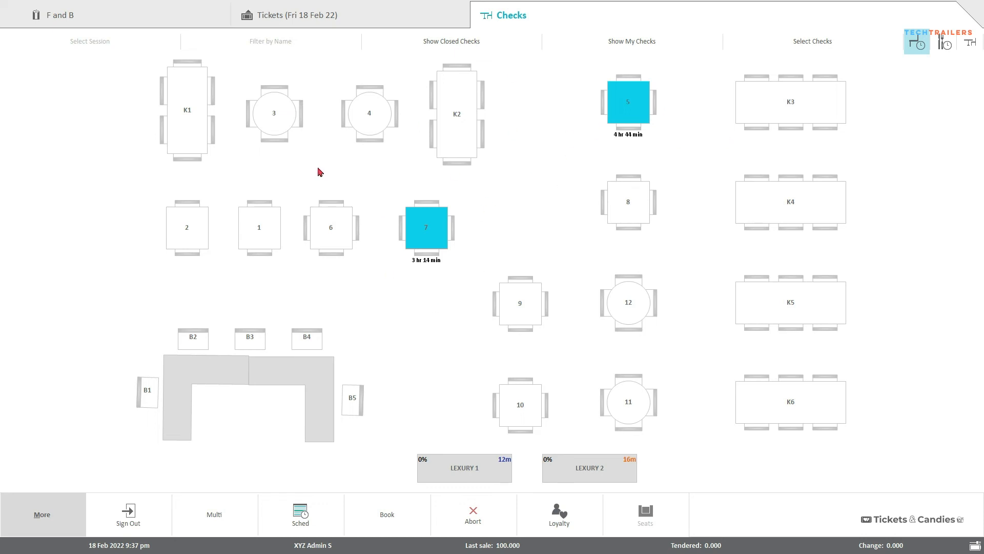
pyautogui.click(975, 47)
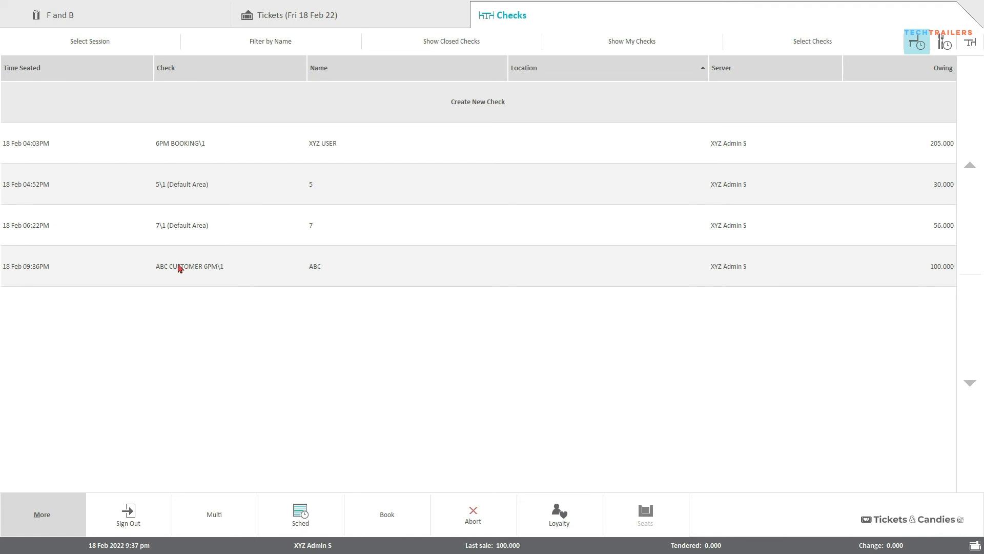
pyautogui.click(318, 269)
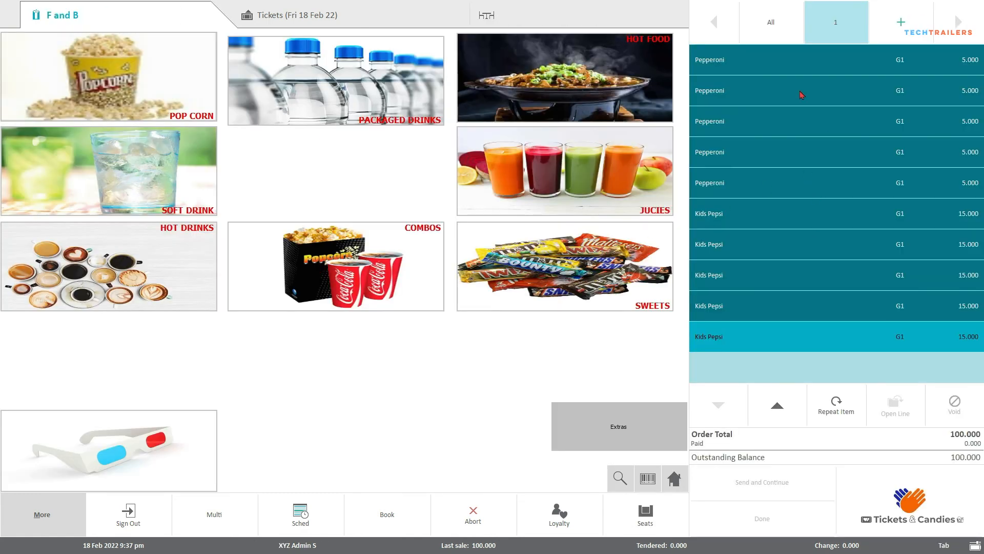
# - Open the check's details and relocate the tab to table K1
pyautogui.click(57, 521)
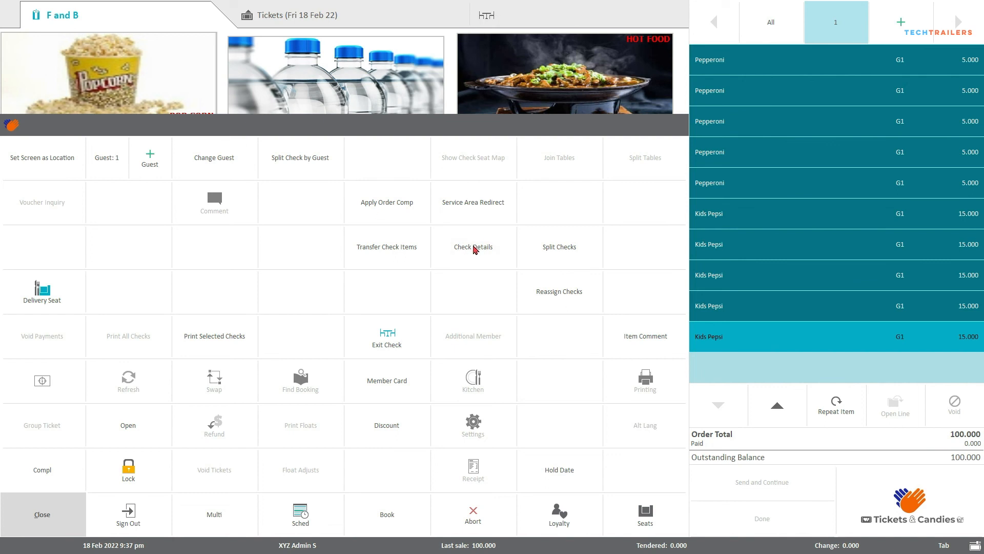
pyautogui.click(474, 248)
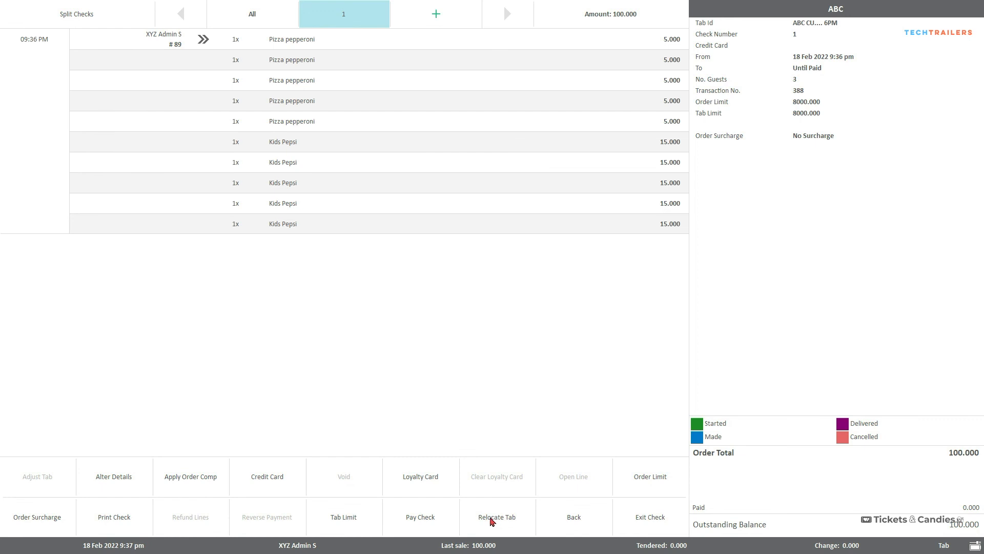
pyautogui.click(494, 519)
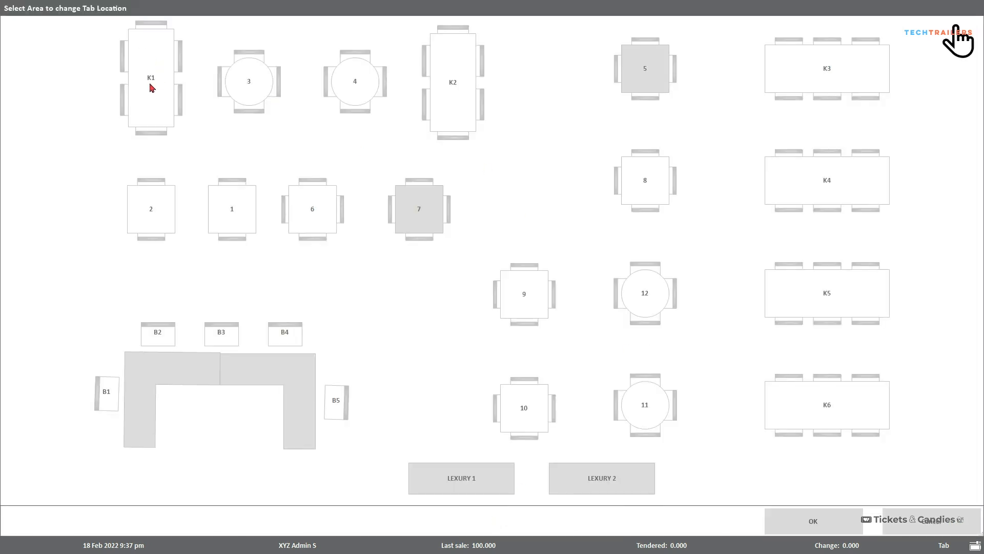
pyautogui.click(150, 66)
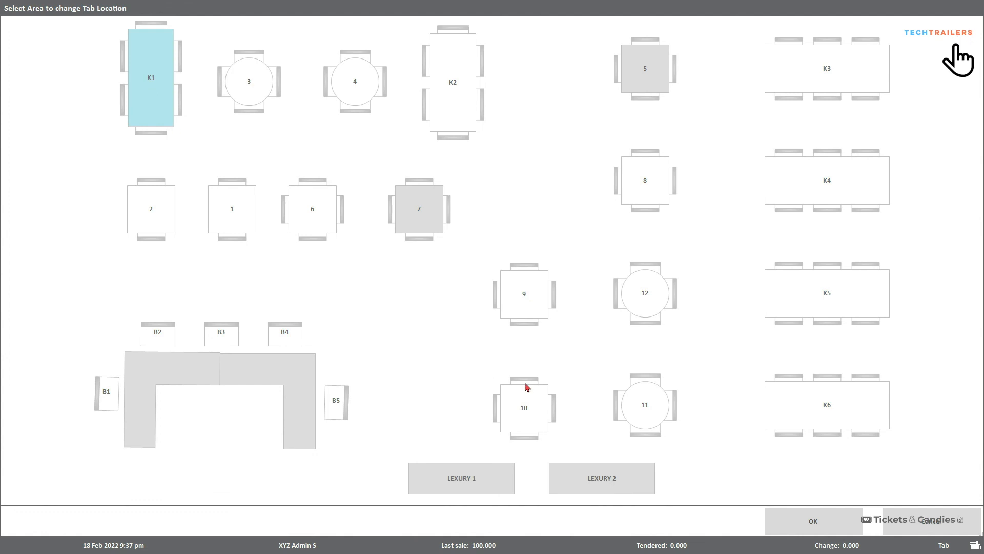
pyautogui.click(800, 521)
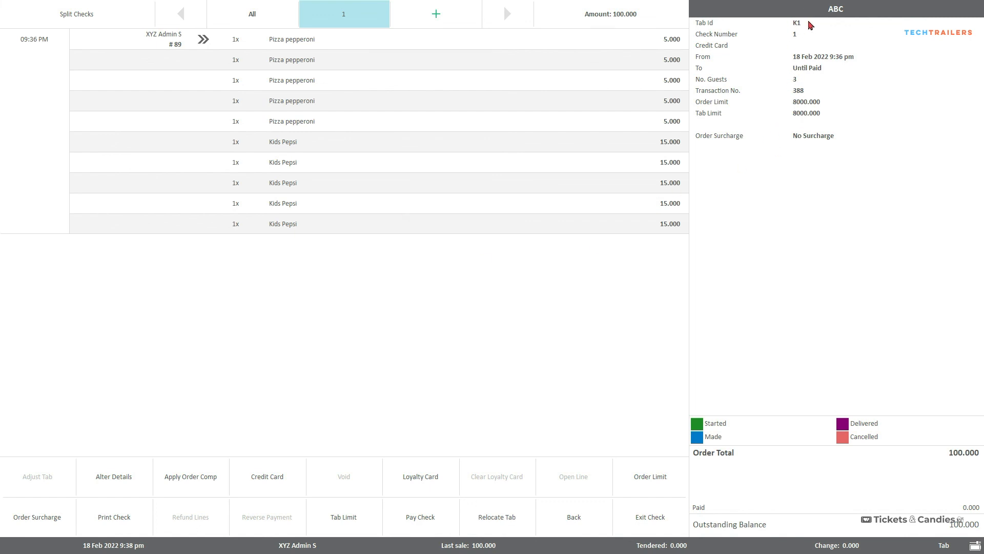
# - Leave the check details and view the relocated tab in the checks list and on the table floor plan
pyautogui.click(593, 506)
pyautogui.click(560, 15)
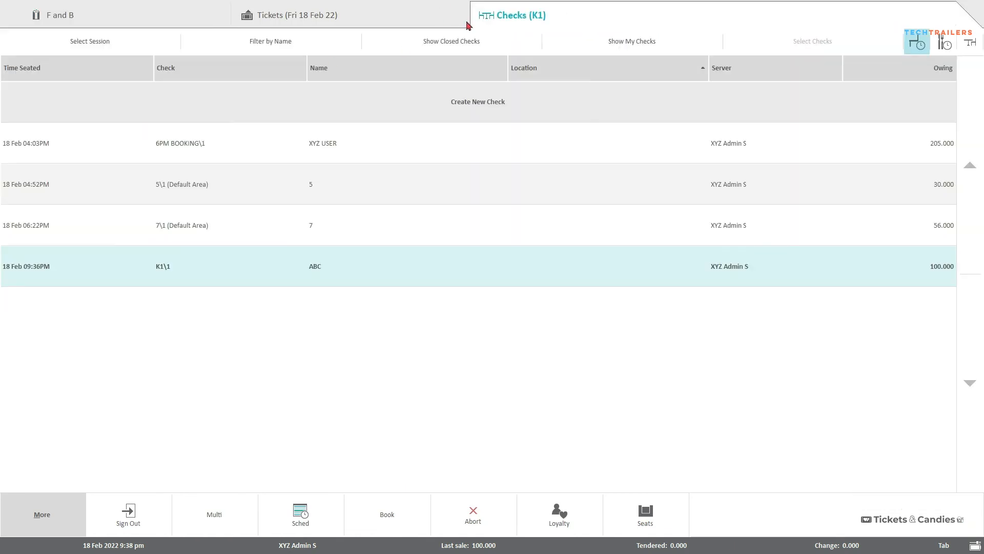
pyautogui.click(575, 10)
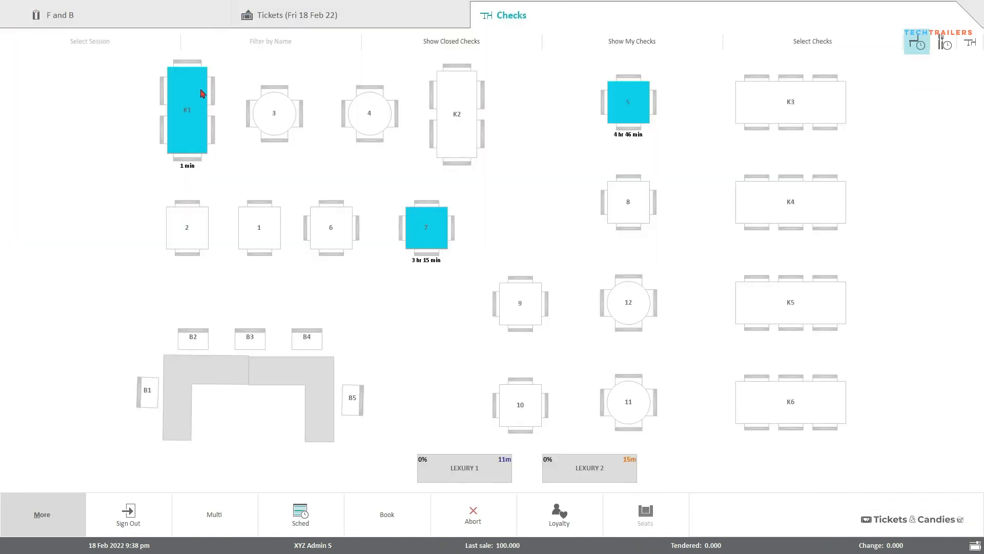